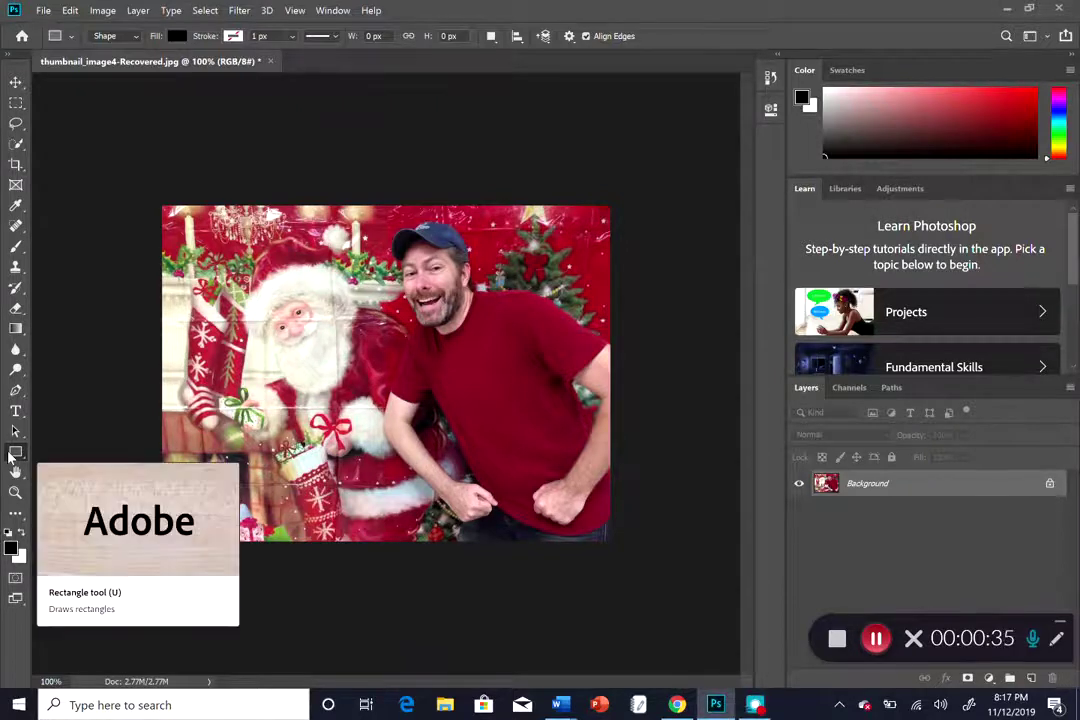
- Switch to the Custom Shape Tool and replace the shape picker's set with Talk Bubbles
right_click(11, 456)
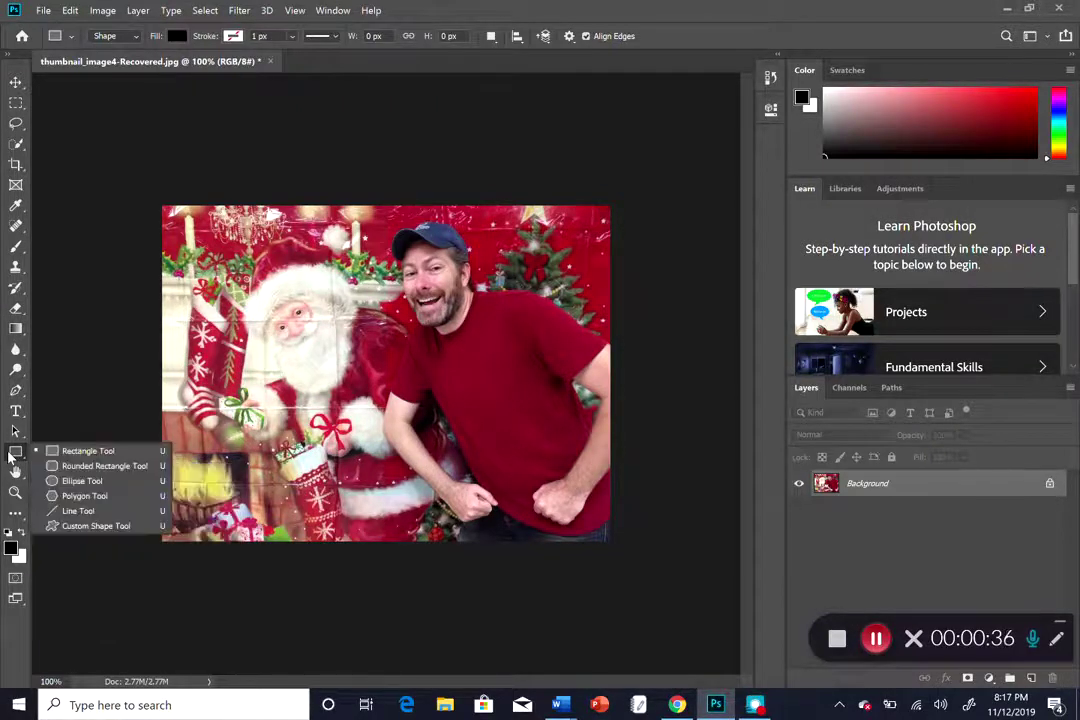
click(108, 531)
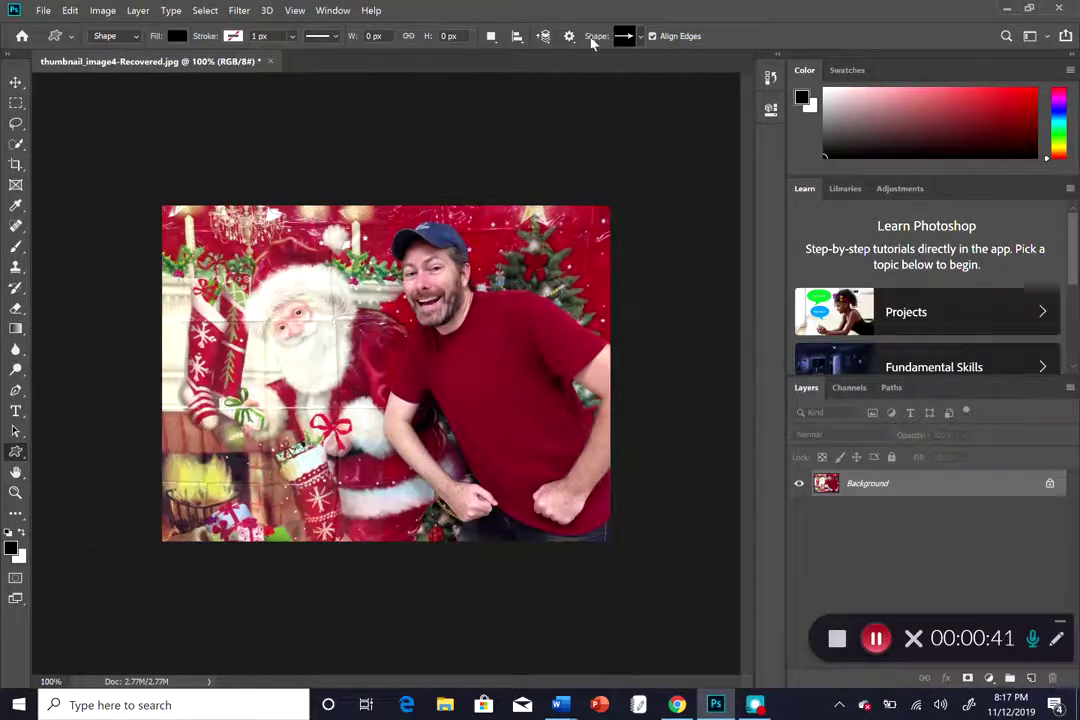
click(642, 37)
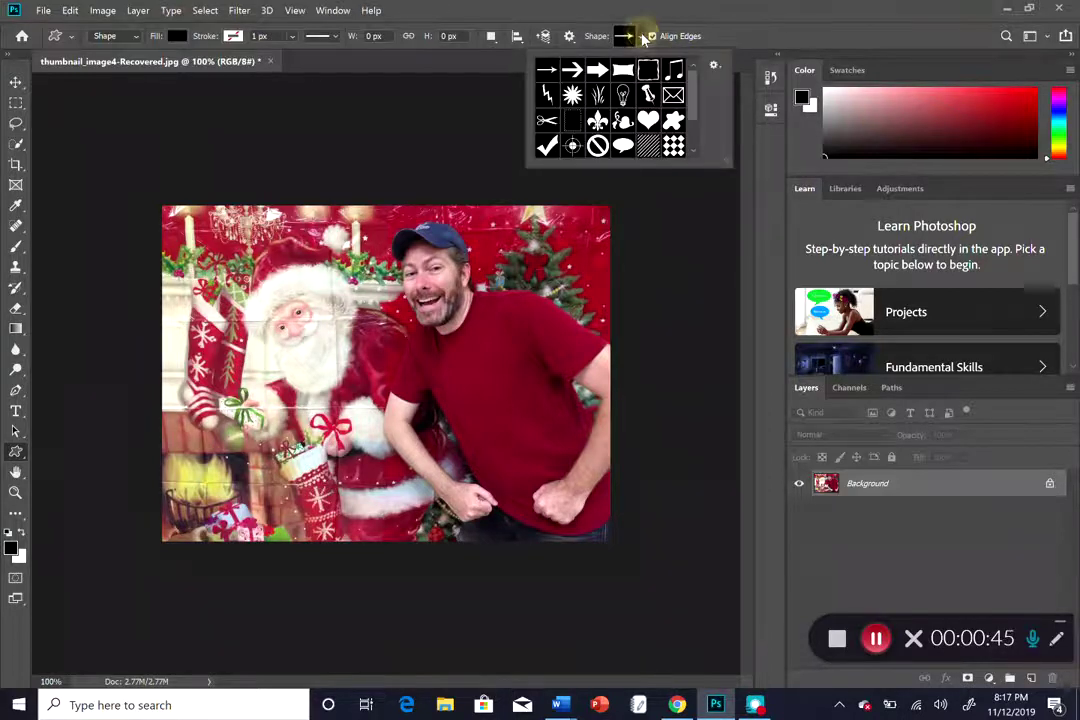
click(716, 68)
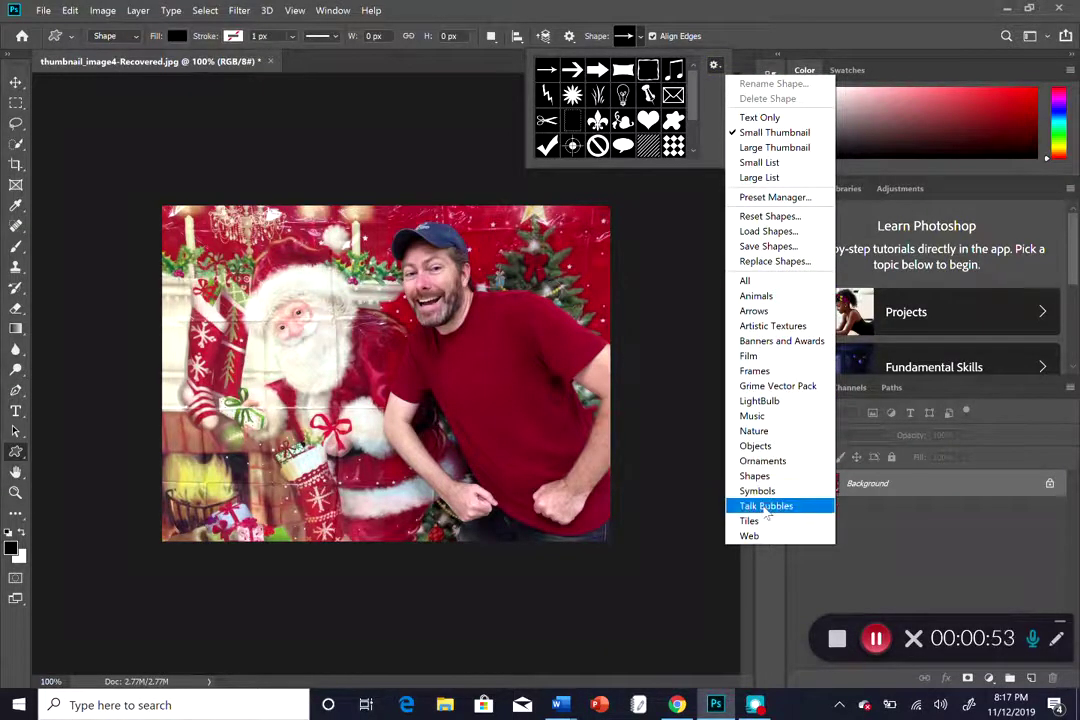
click(766, 506)
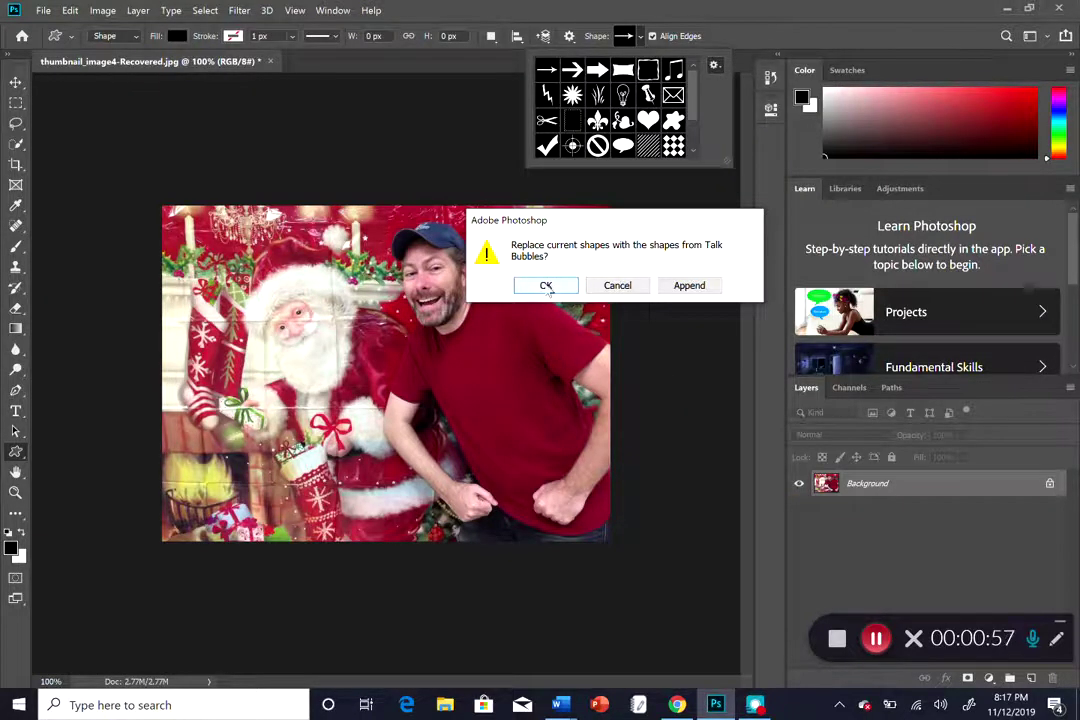
click(546, 286)
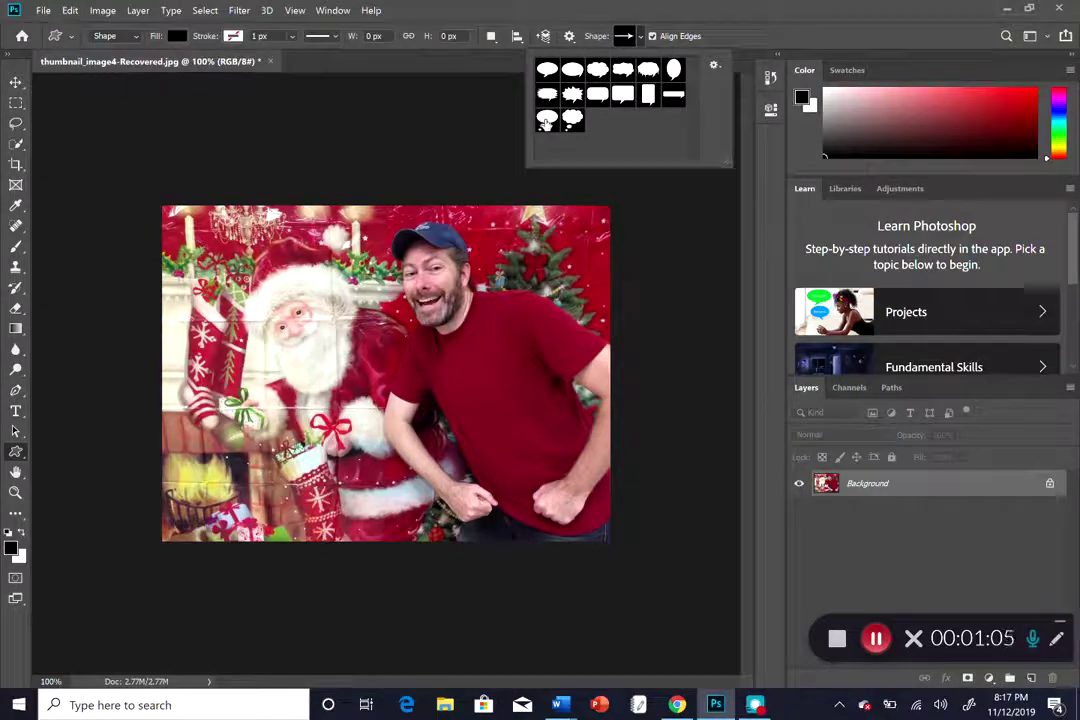
- Draw the Thought bubble custom shape over Santa's face
click(546, 119)
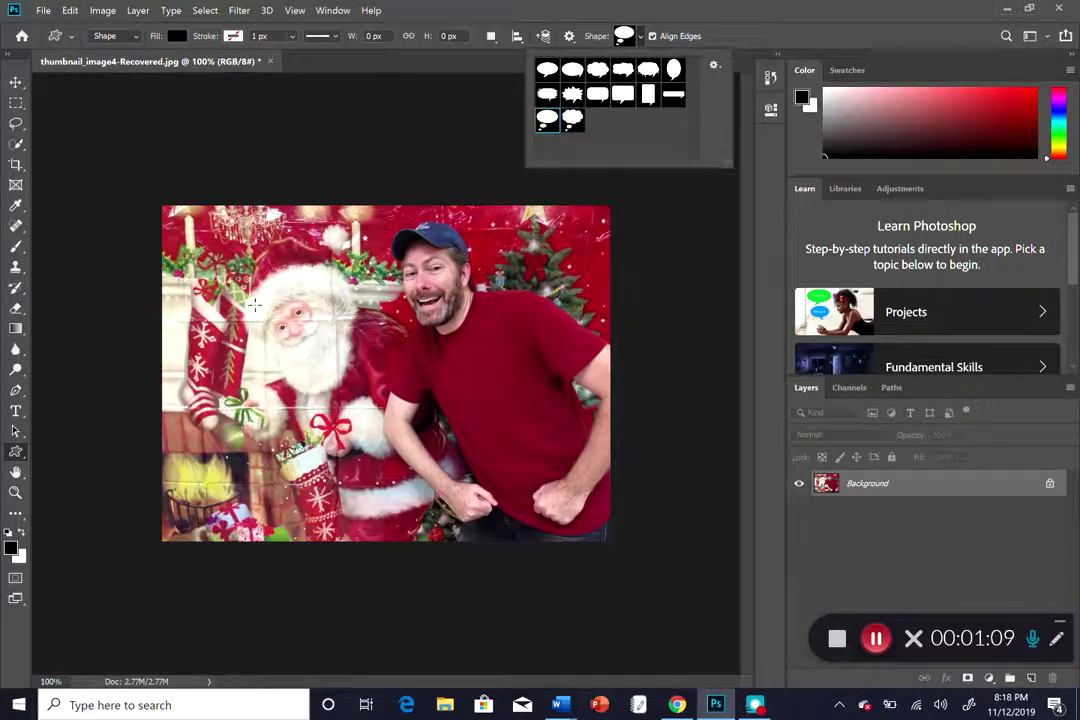
click(255, 305)
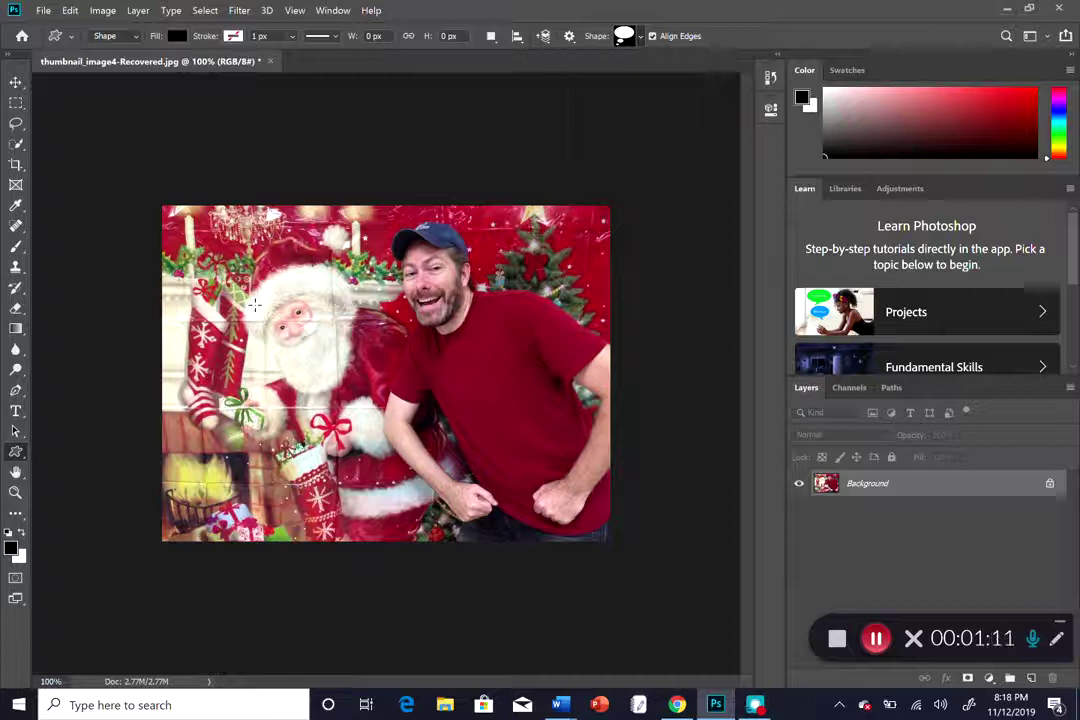
drag(255, 305, 363, 454)
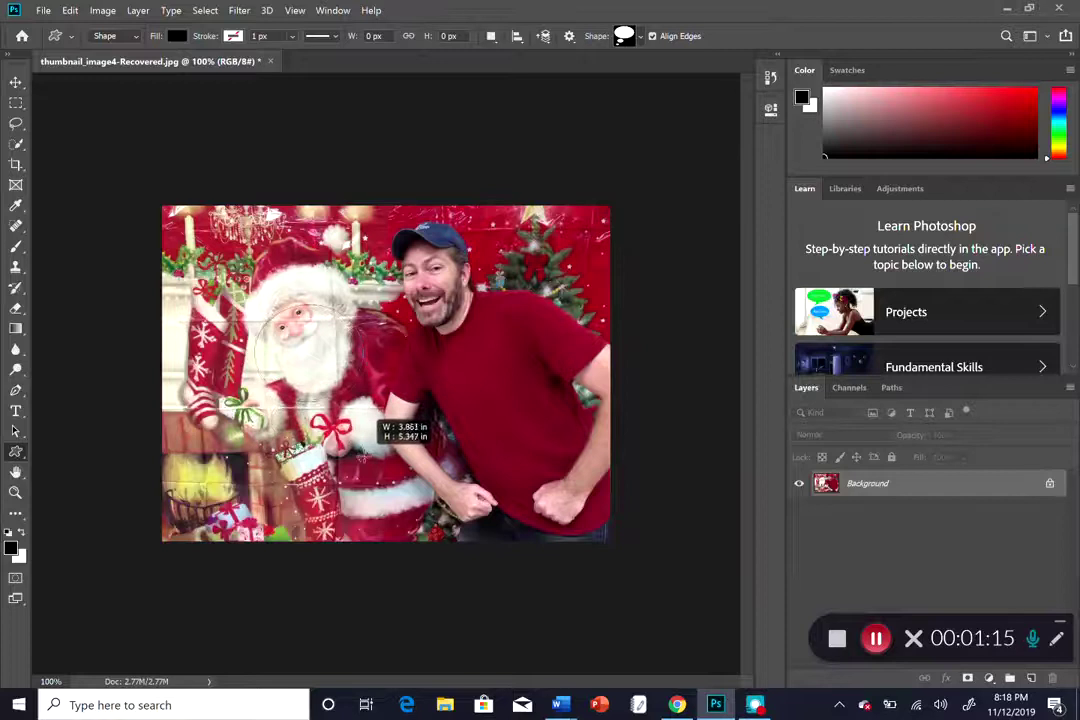
drag(363, 454, 367, 460)
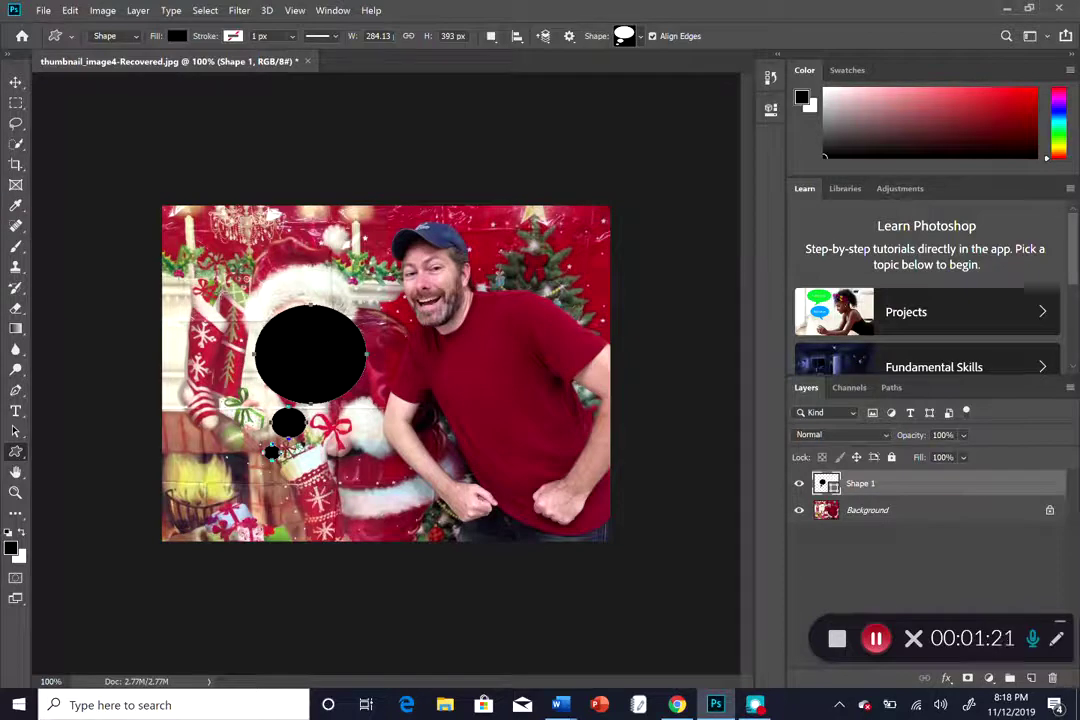
- Fill the thought bubble dark green and dismiss the custom shape size prompt
click(177, 37)
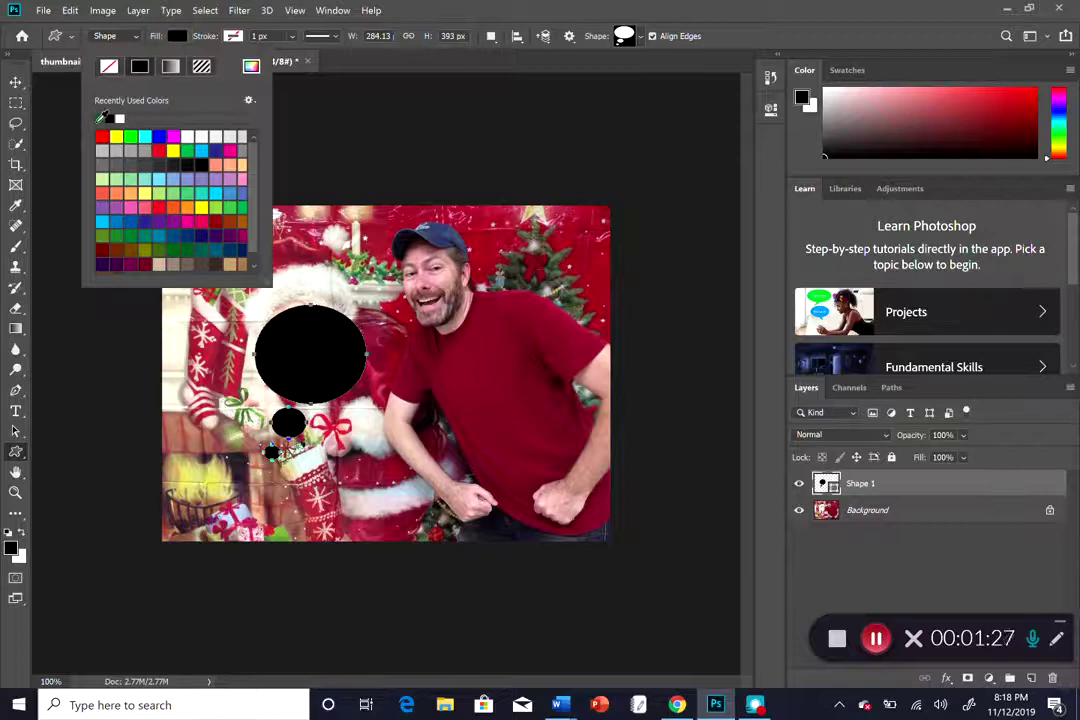
click(100, 119)
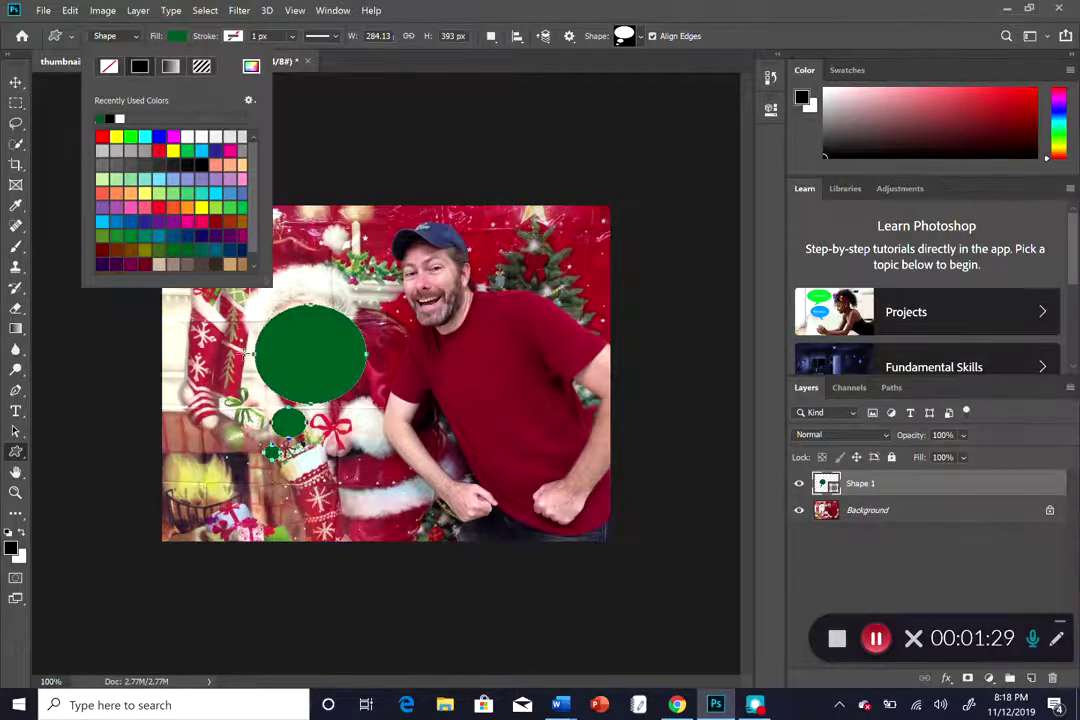
click(190, 288)
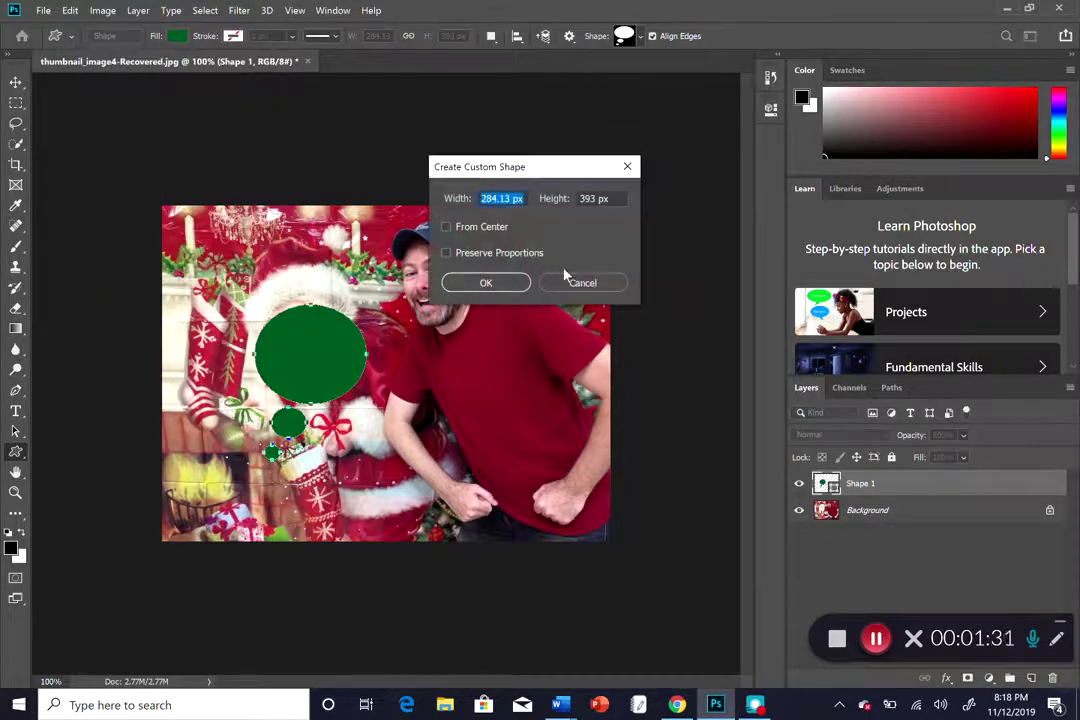
click(580, 284)
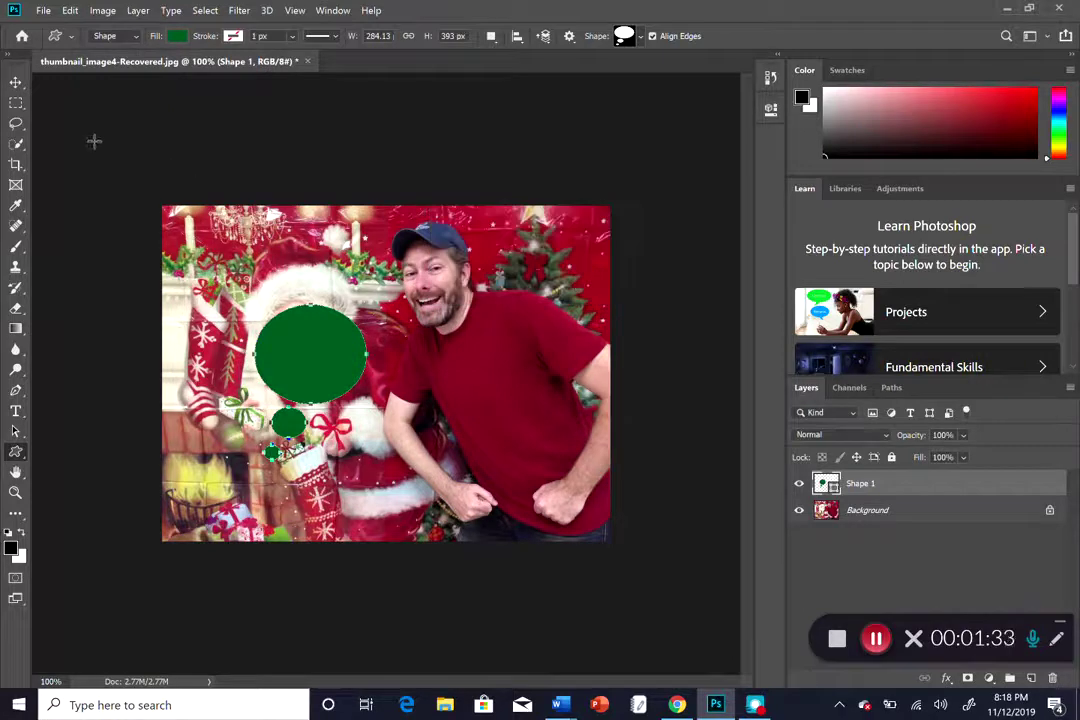
click(15, 82)
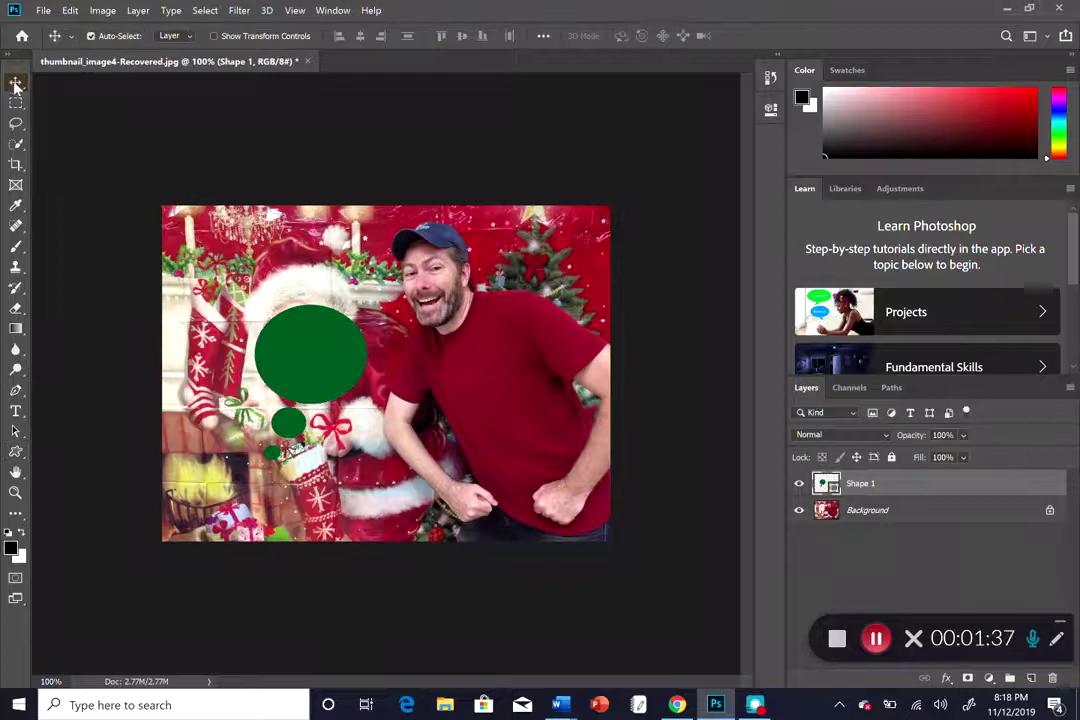
- Flip the green bubble horizontally and move it to the photo's top edge above Santa
mouse_move(306, 360)
mouse_down()
mouse_move(325, 299)
mouse_move(314, 289)
mouse_up()
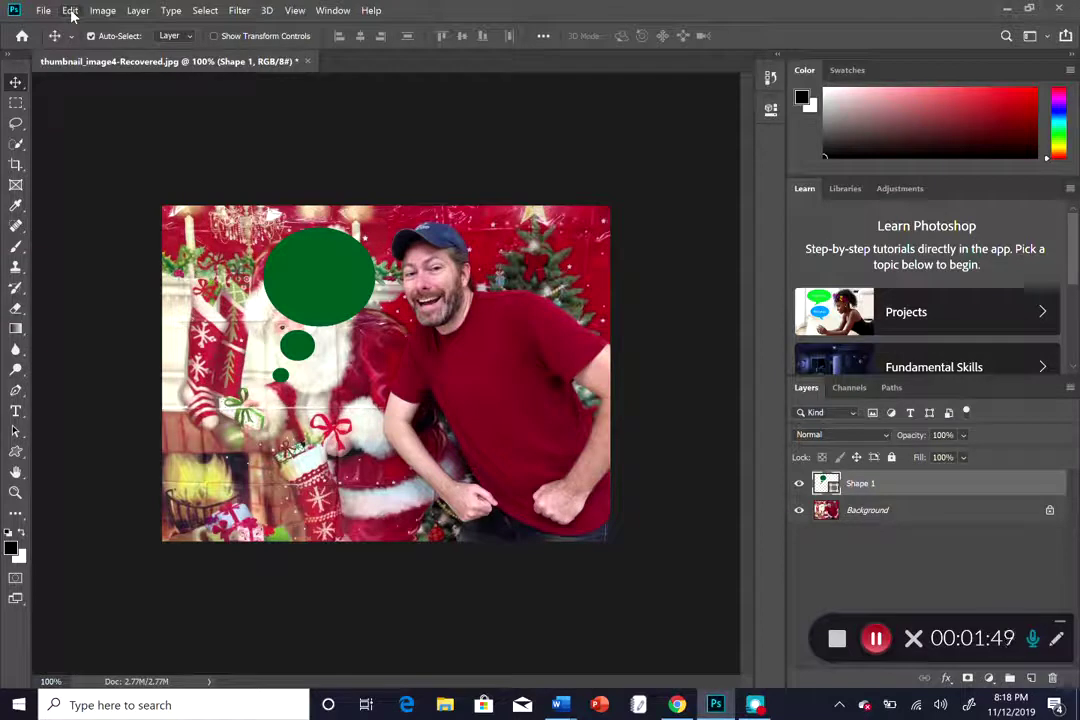
click(70, 10)
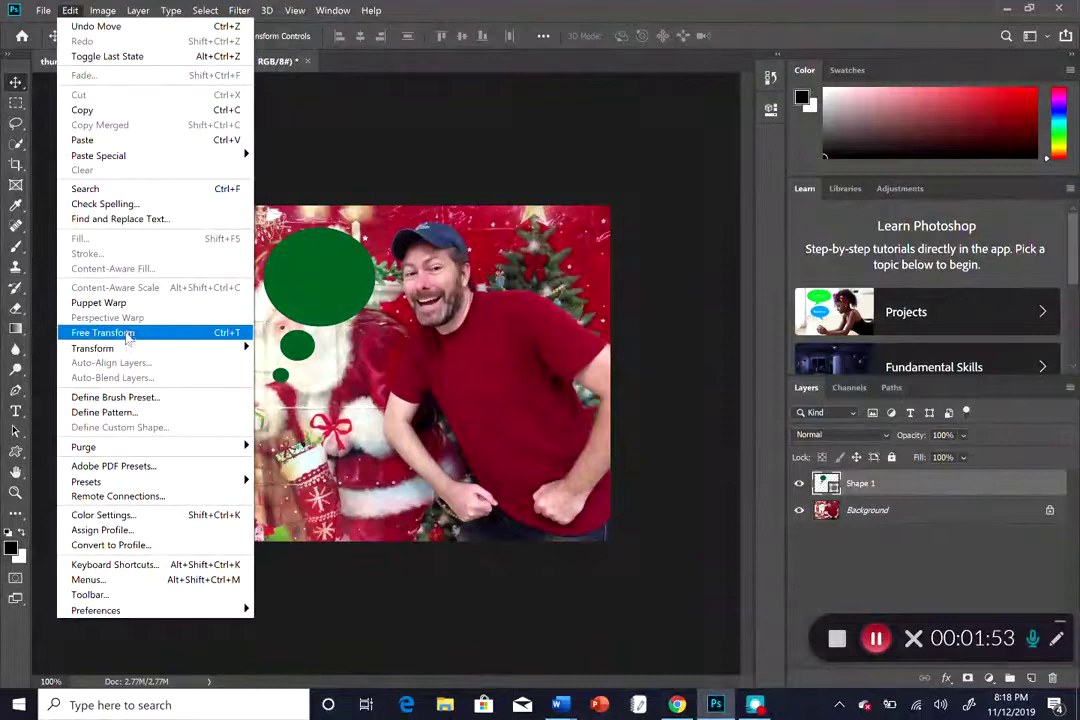
mouse_move(92, 347)
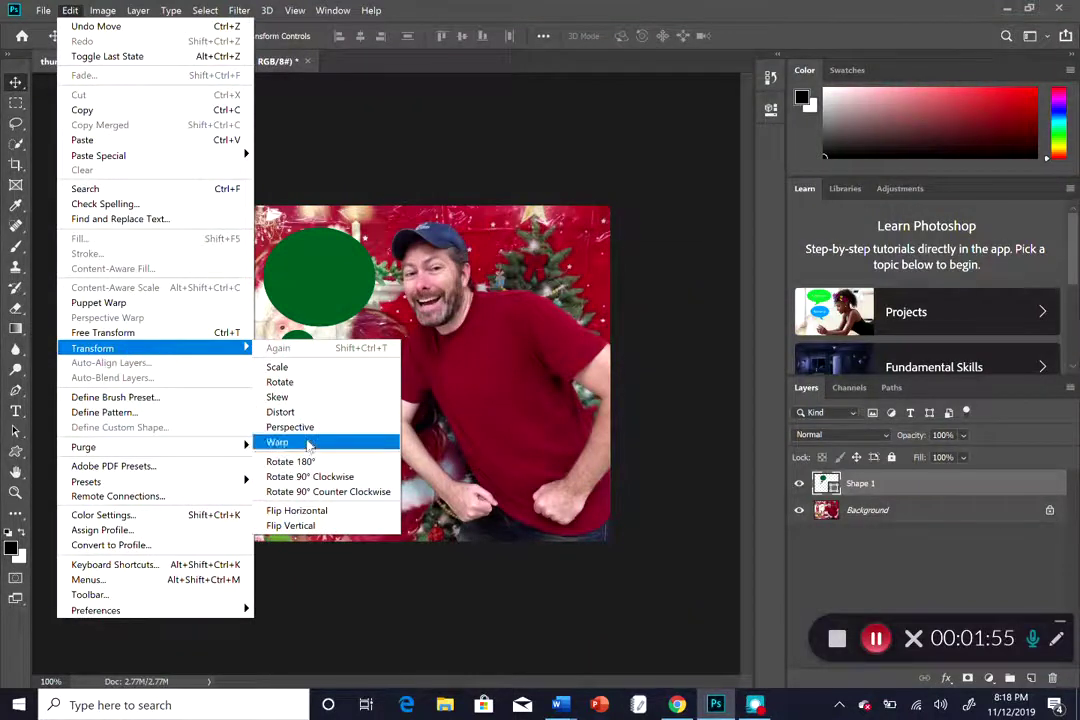
click(300, 511)
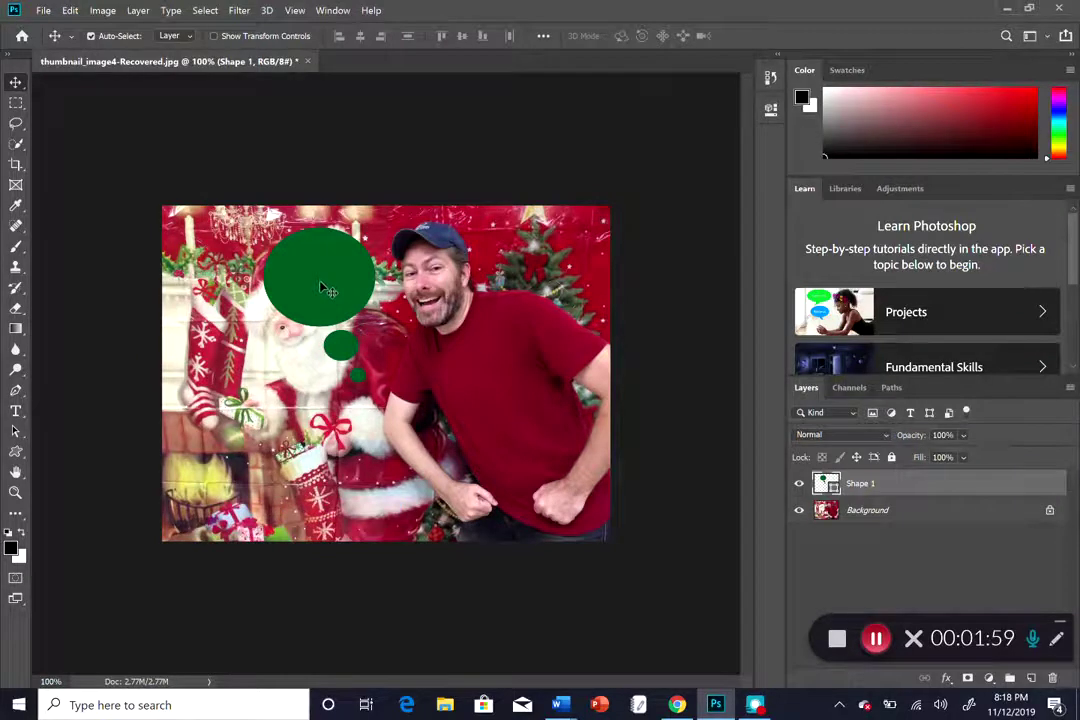
drag(322, 288, 329, 264)
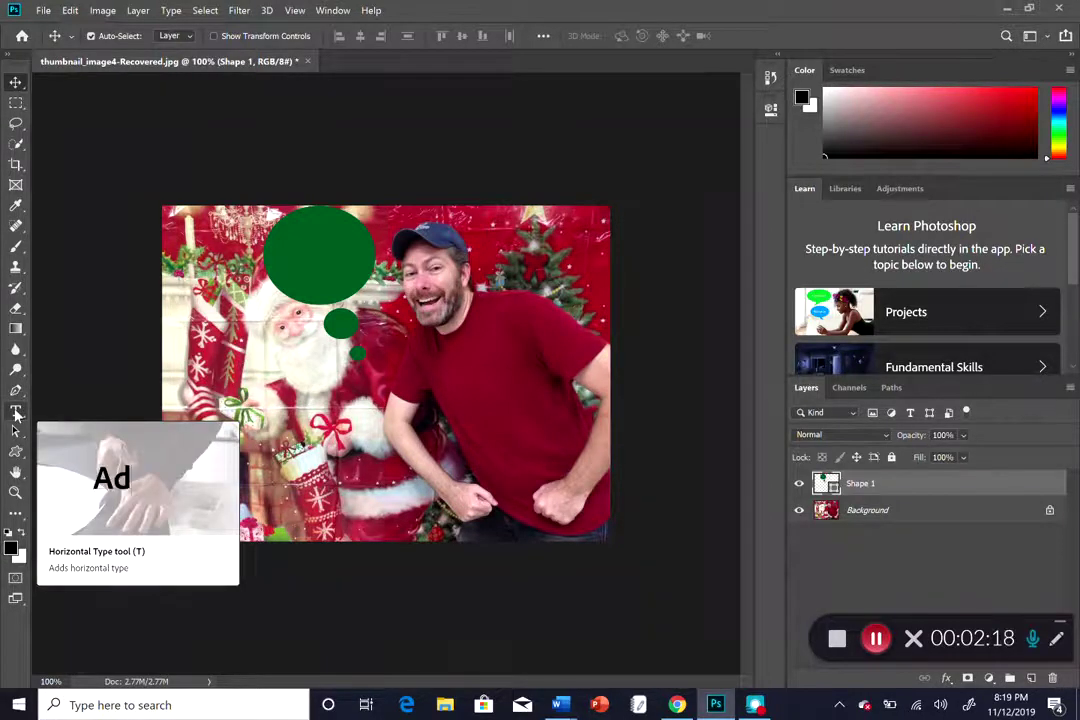
click(16, 414)
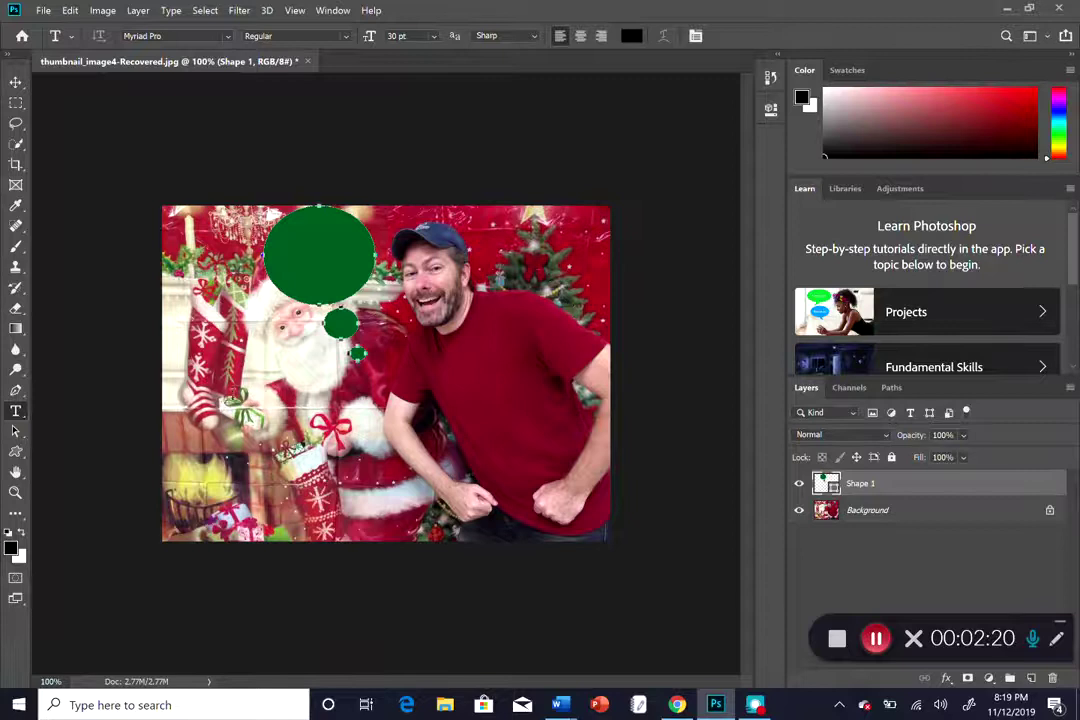
- Replace the Lorem Ipsum placeholder with 'Merry Christmas!', place it in the bubble's large circle, and commit
click(229, 394)
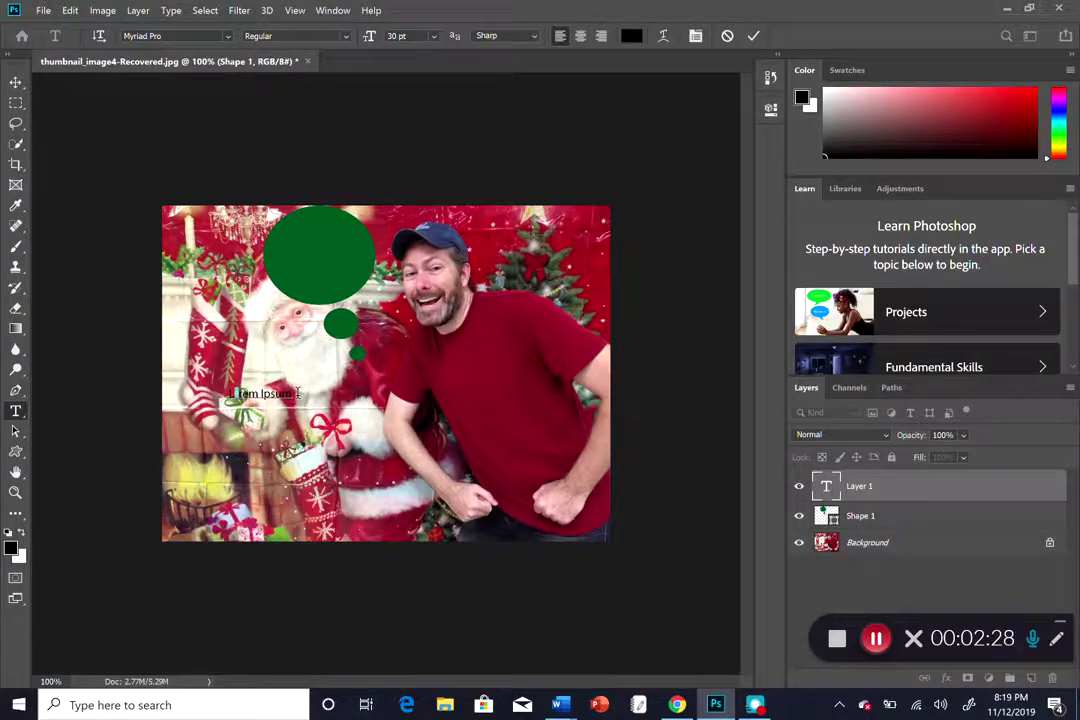
drag(298, 393, 228, 394)
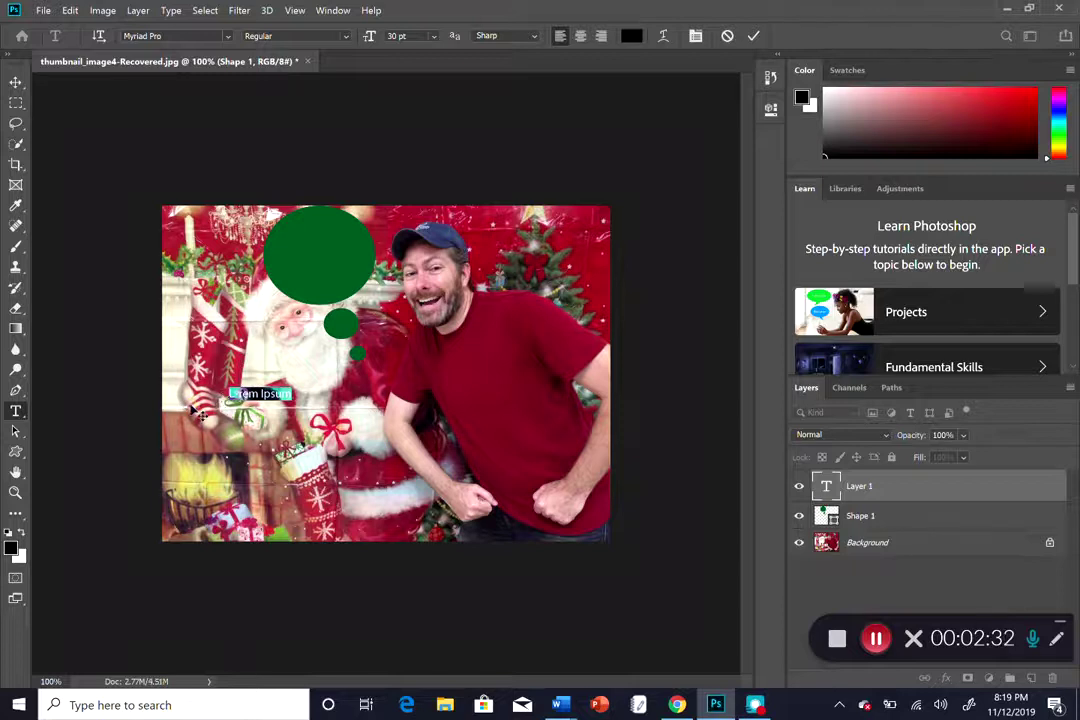
key(BackSpace)
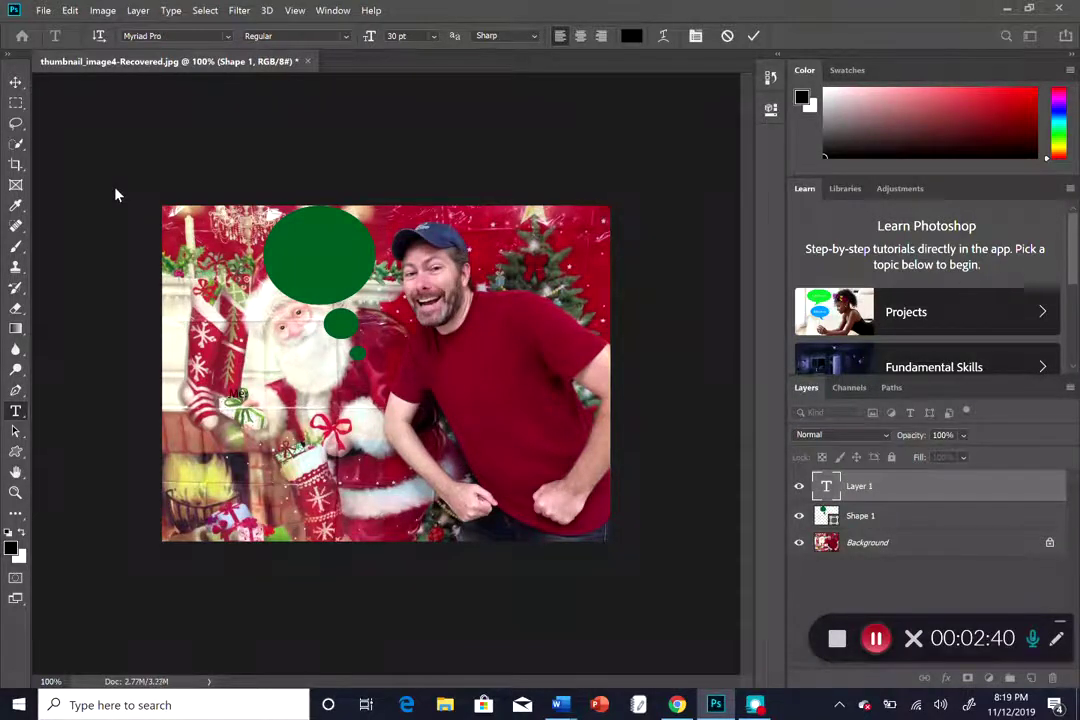
text(Merry C)
text(hrist)
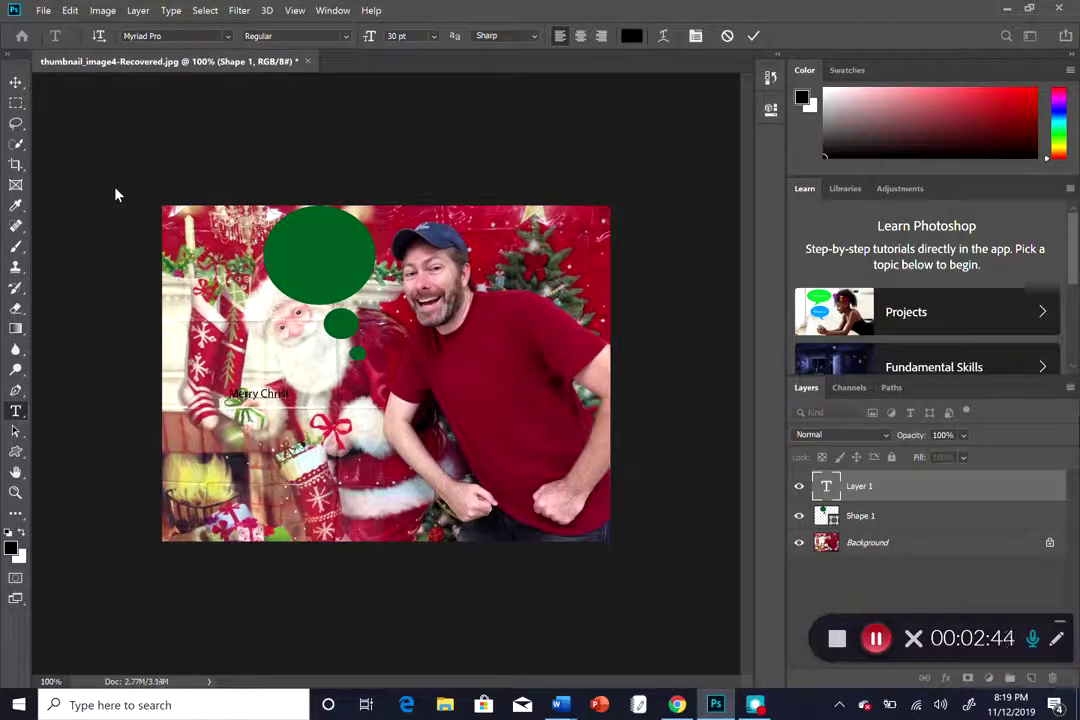
text(mas)
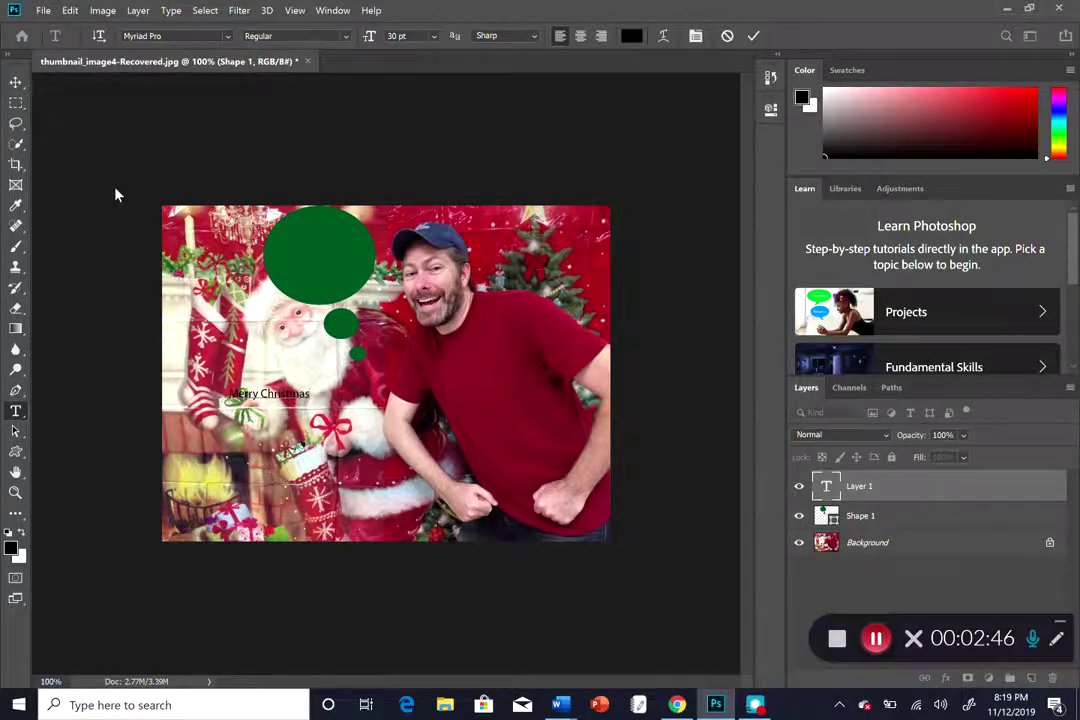
text(!)
mouse_move(268, 416)
mouse_down()
mouse_move(255, 398)
mouse_move(305, 345)
mouse_move(316, 277)
mouse_up()
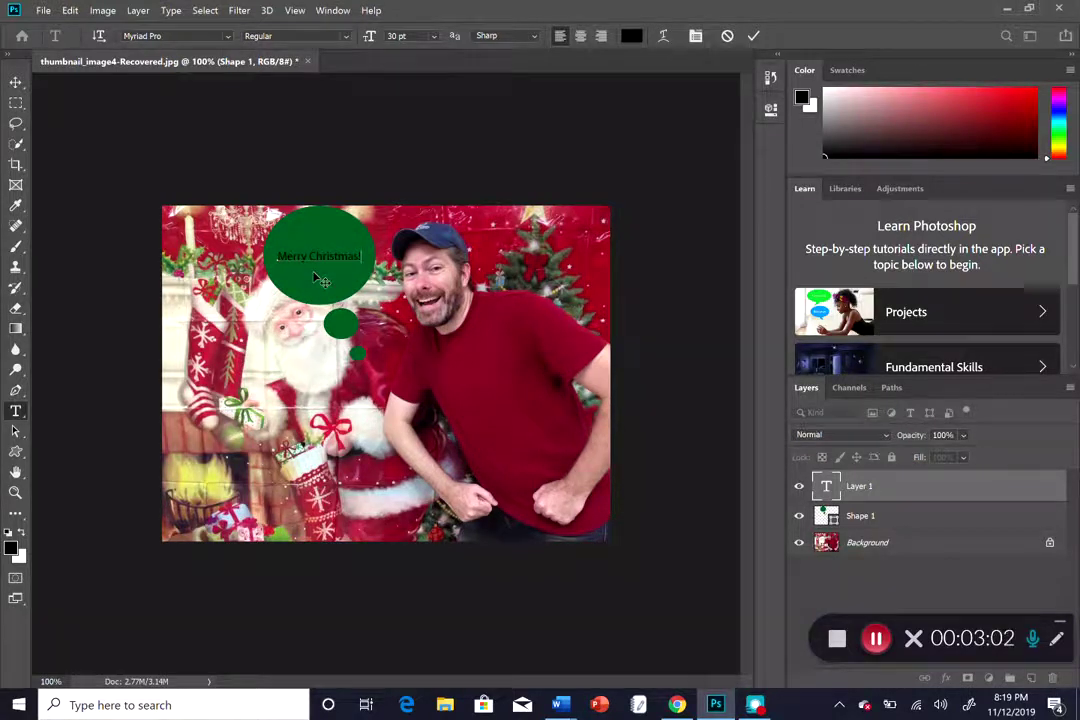
key(ctrl+a)
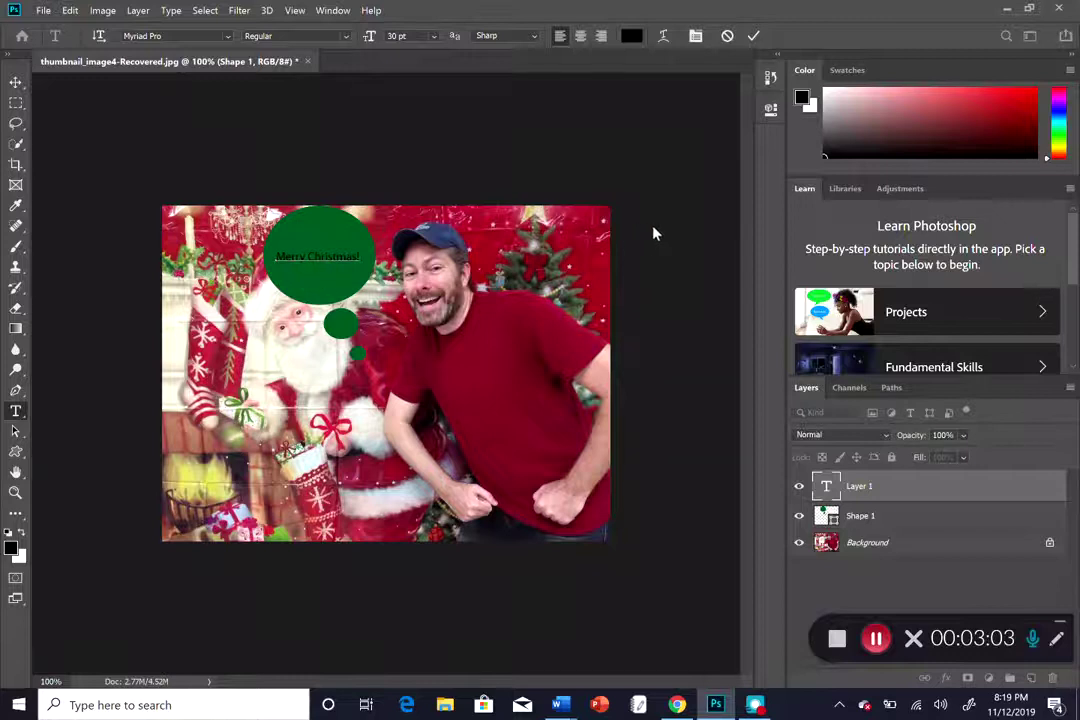
click(655, 233)
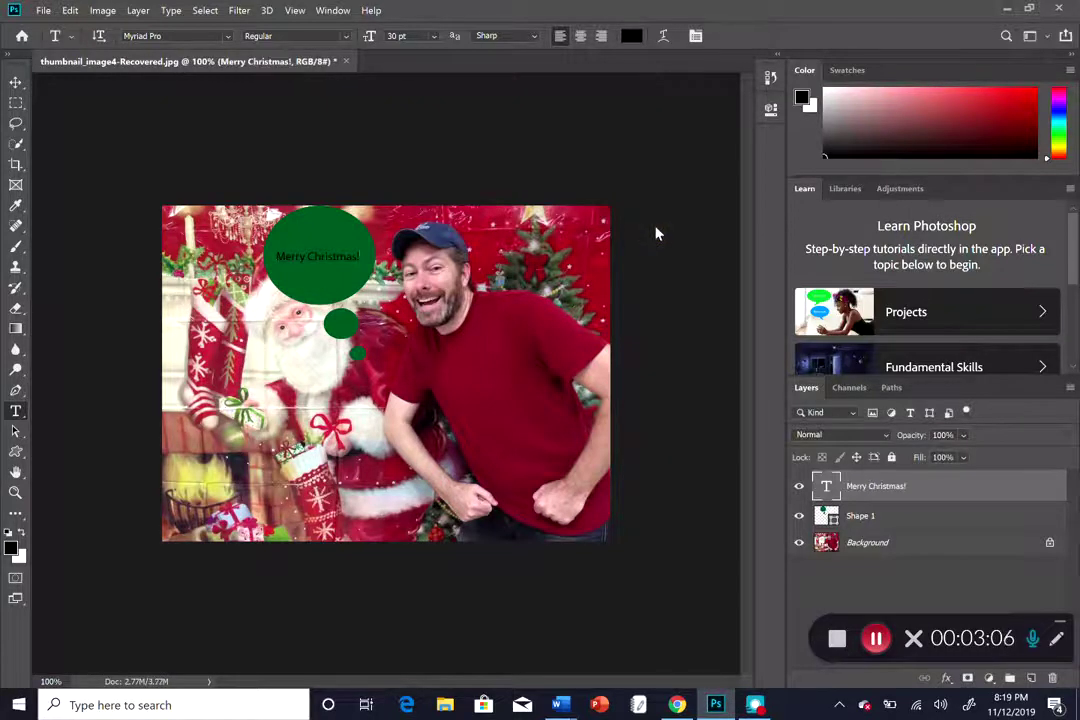